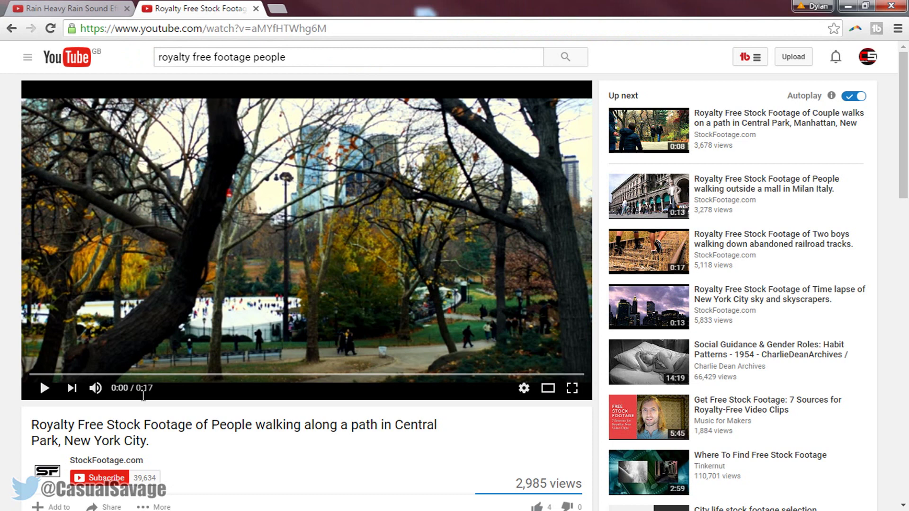
# Step: Check the heavy rain sound effect video, then return to the Central Park footage video
pyautogui.click(109, 460)
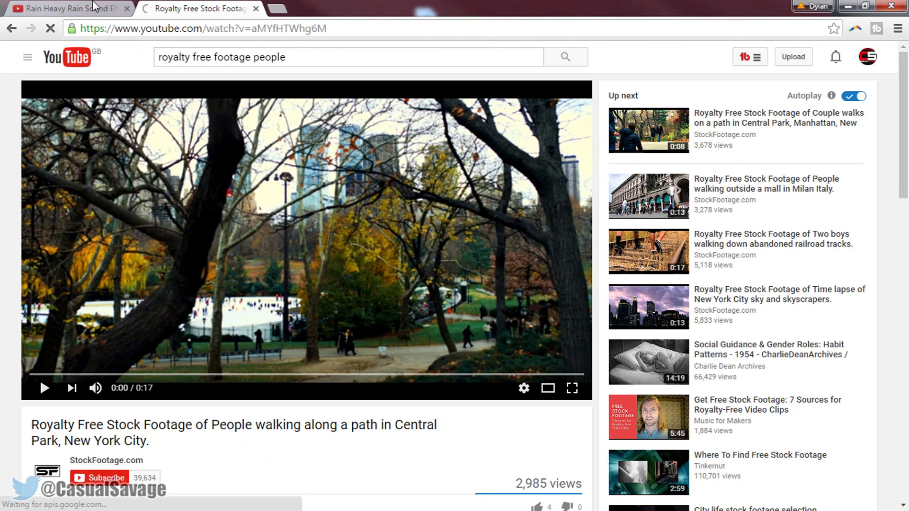
pyautogui.click(94, 7)
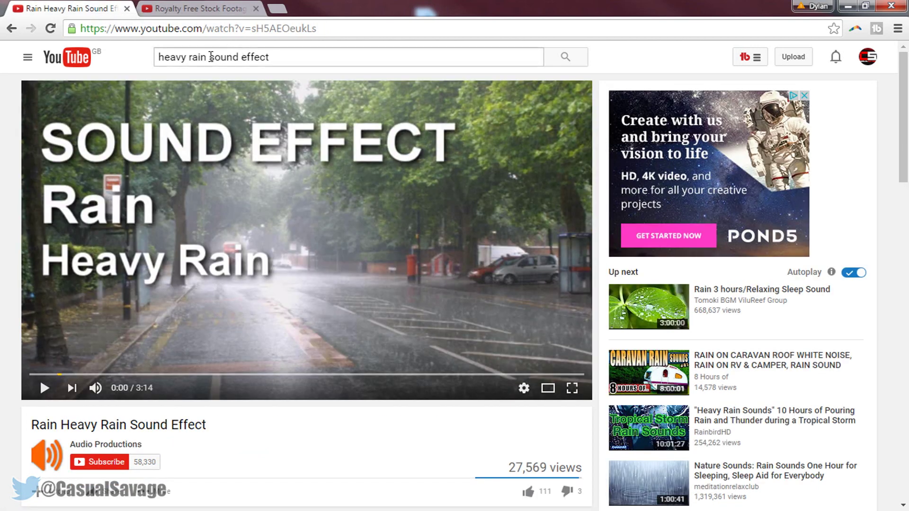
pyautogui.click(80, 445)
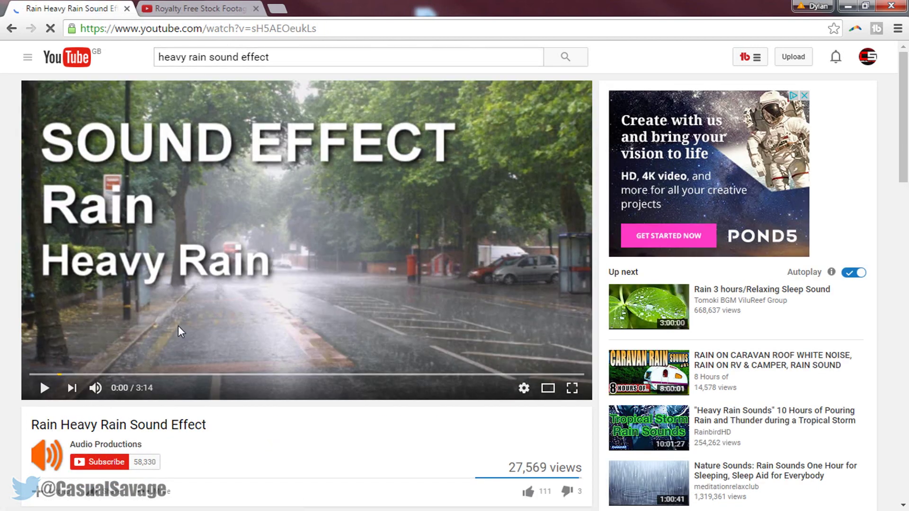
pyautogui.hotkey('ctrl', 'Tab')
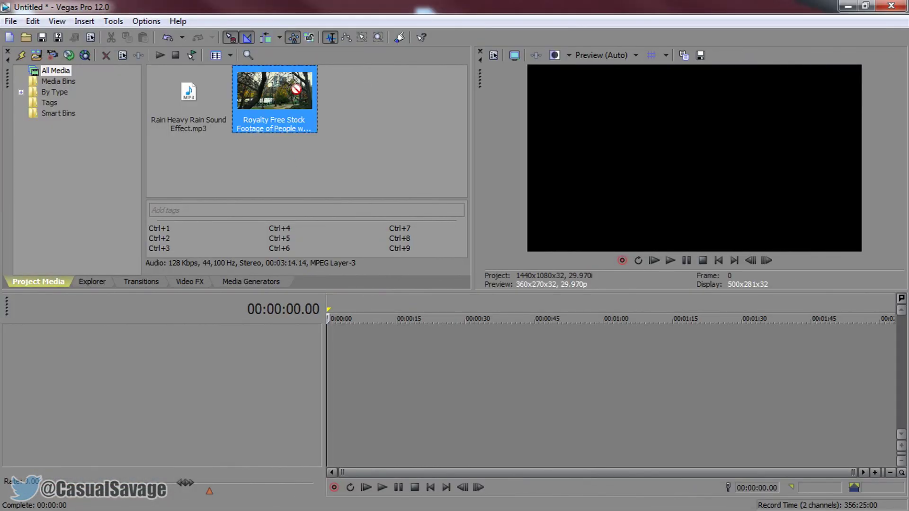
# Step: Place the Central Park footage at the timeline start with Disable resample turned on
pyautogui.moveTo(274, 99); pyautogui.dragTo(289, 385)
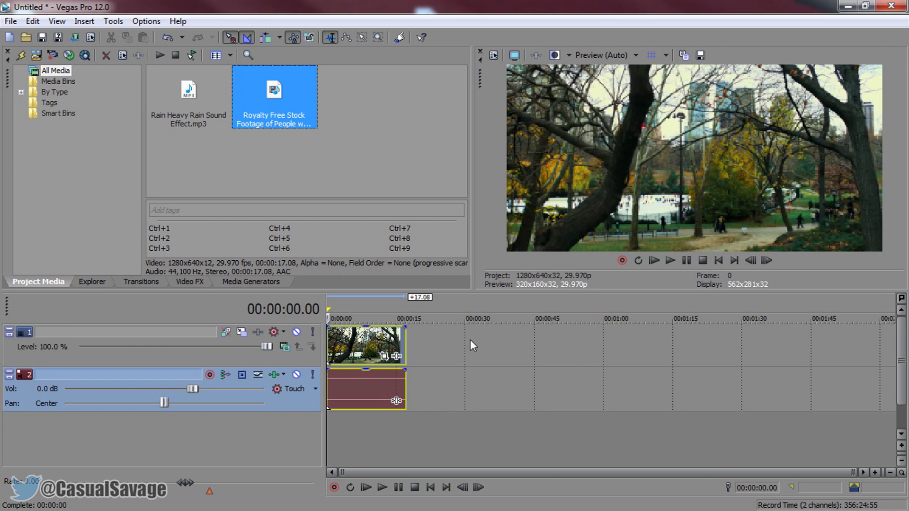
pyautogui.click(331, 344)
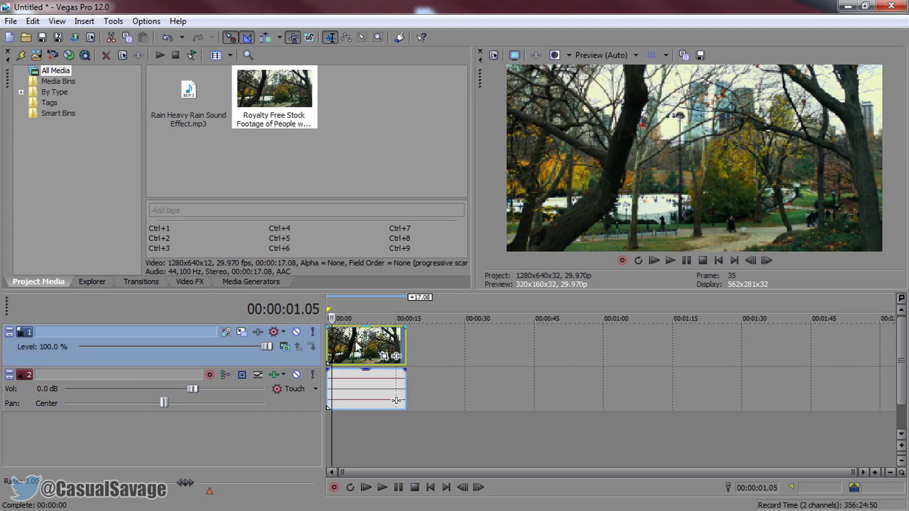
pyautogui.rightClick(357, 348)
pyautogui.click(379, 501)
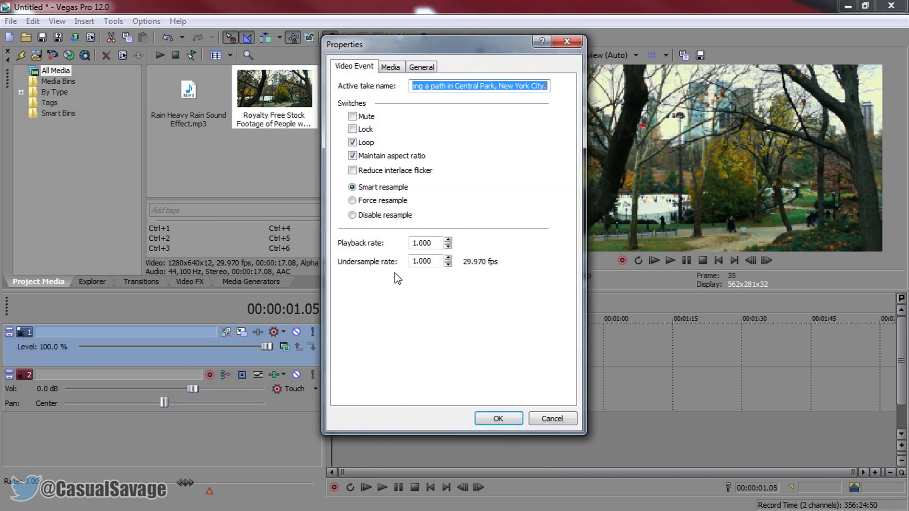
pyautogui.click(386, 213)
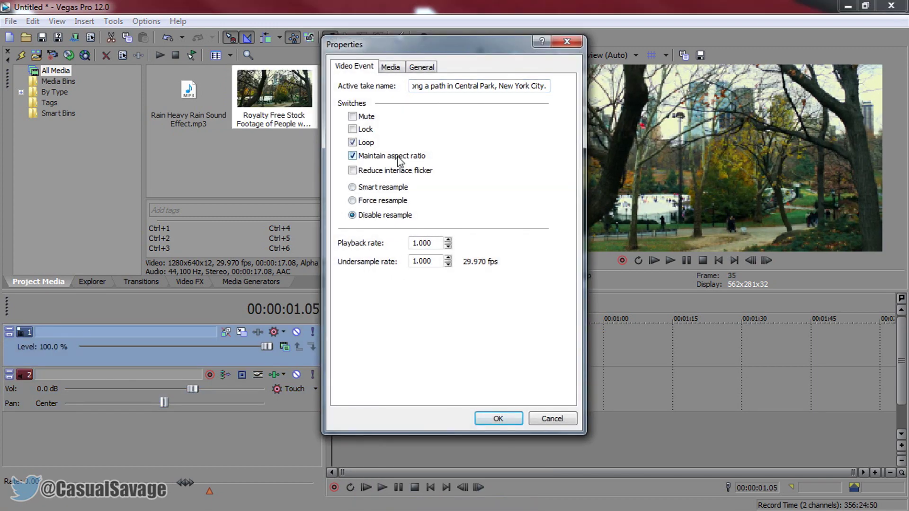
pyautogui.click(493, 420)
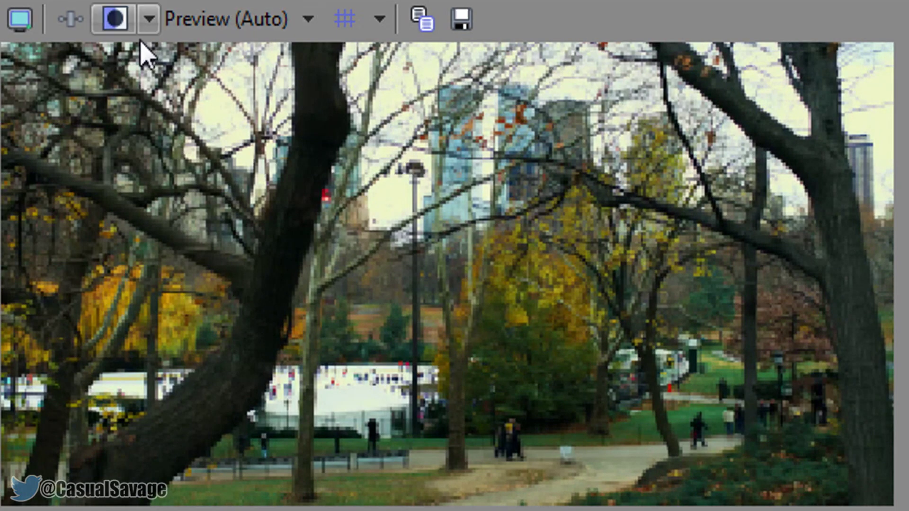
# Step: Try Best (Full) preview quality, then set the preview back to Auto
pyautogui.click(201, 29)
pyautogui.moveTo(208, 159)
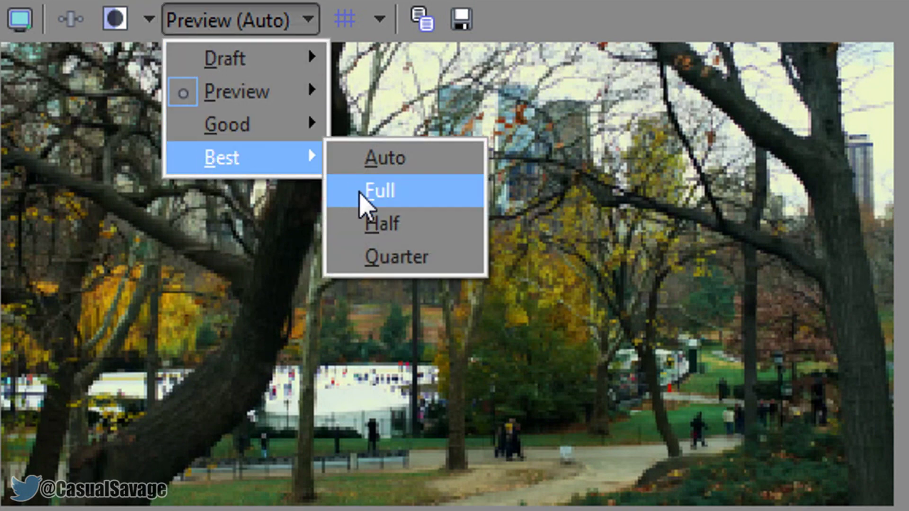
pyautogui.click(362, 196)
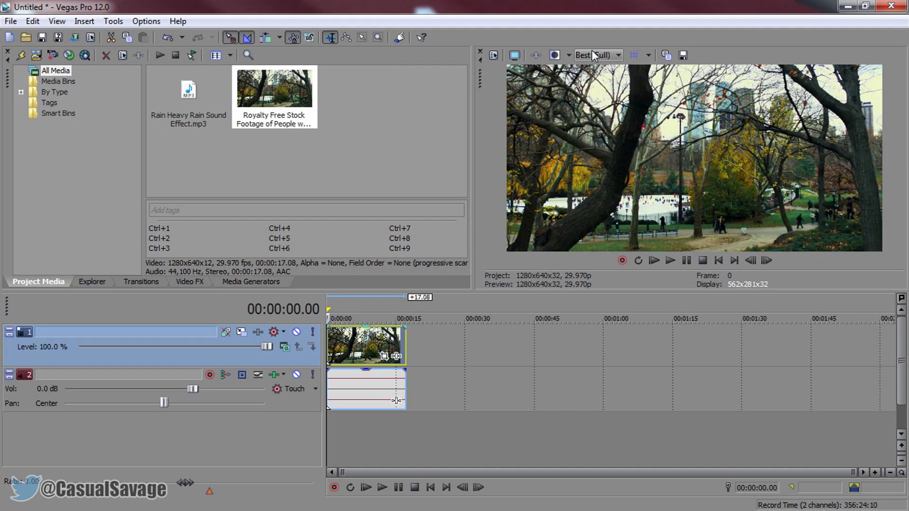
pyautogui.click(204, 12)
pyautogui.moveTo(595, 80)
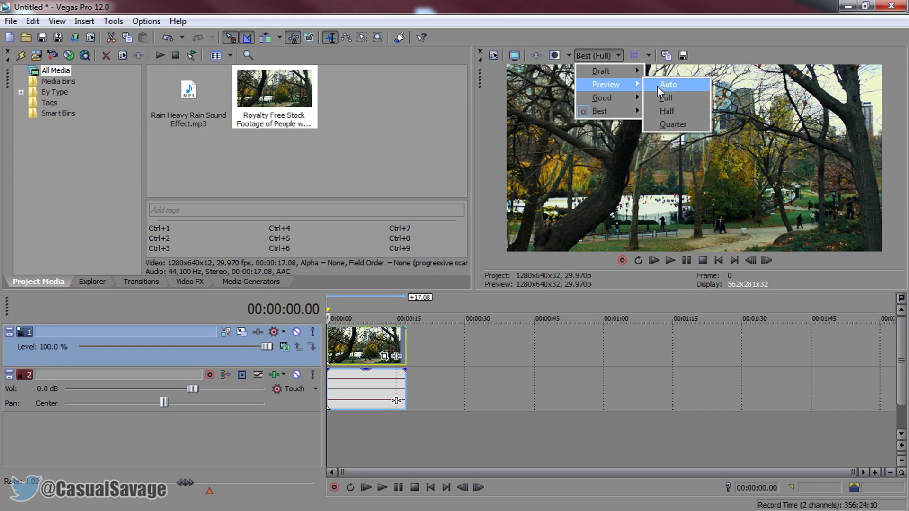
pyautogui.click(662, 86)
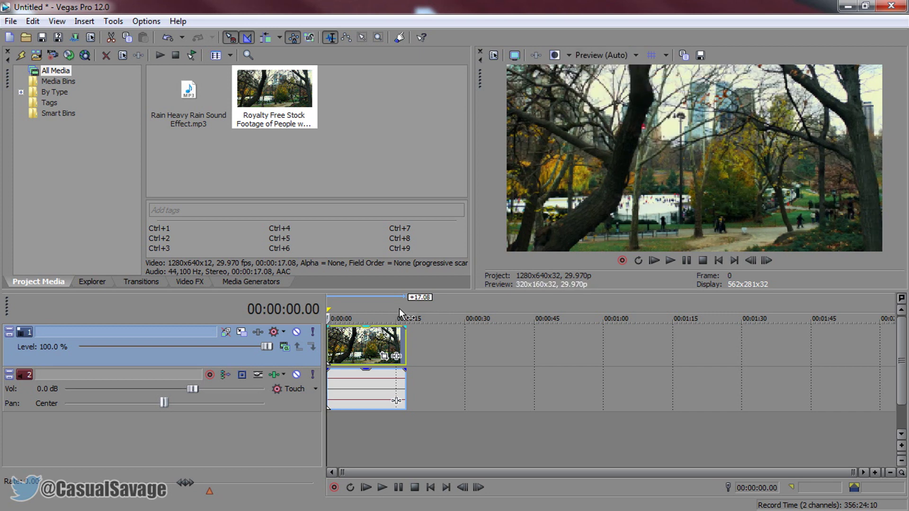
# Step: Delete the footage's audio track
pyautogui.rightClick(303, 408)
pyautogui.click(376, 187)
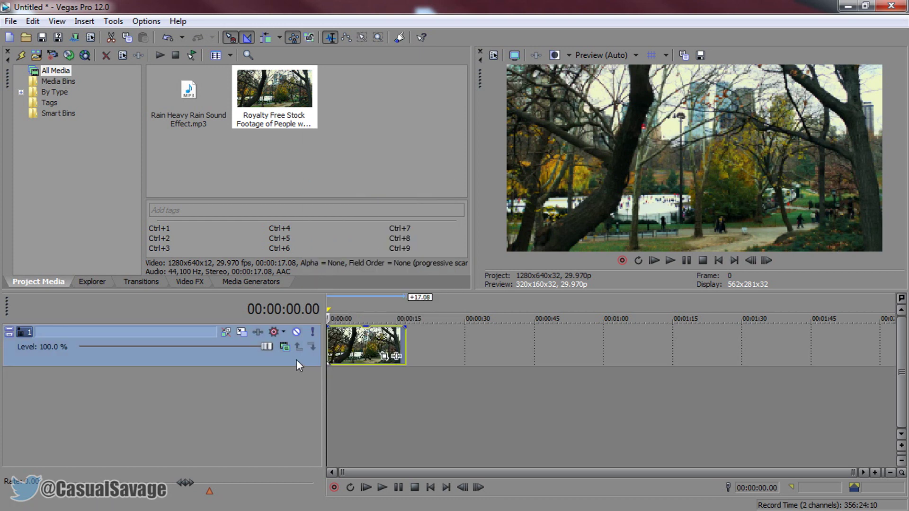
pyautogui.rightClick(297, 360)
# Step: Insert an empty video track above the footage and restore the Default Layout
pyautogui.click(360, 191)
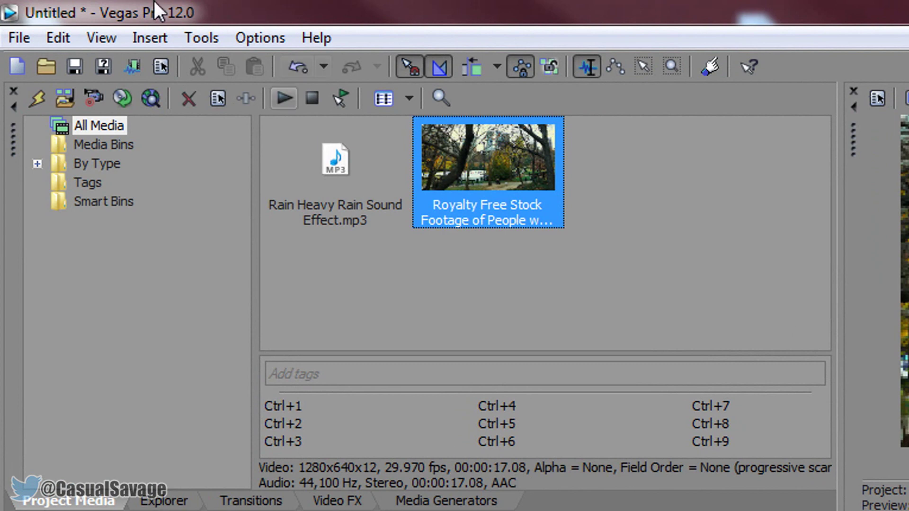
pyautogui.click(100, 37)
pyautogui.moveTo(159, 113)
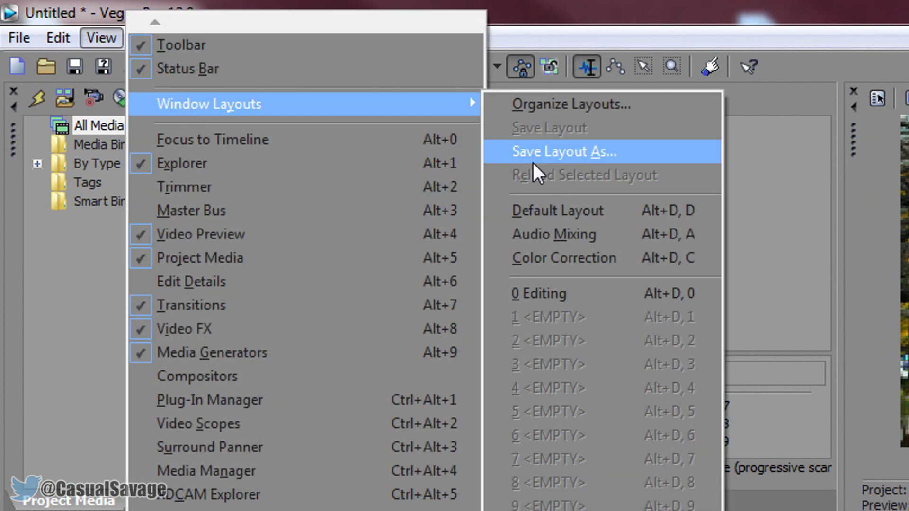
pyautogui.click(587, 206)
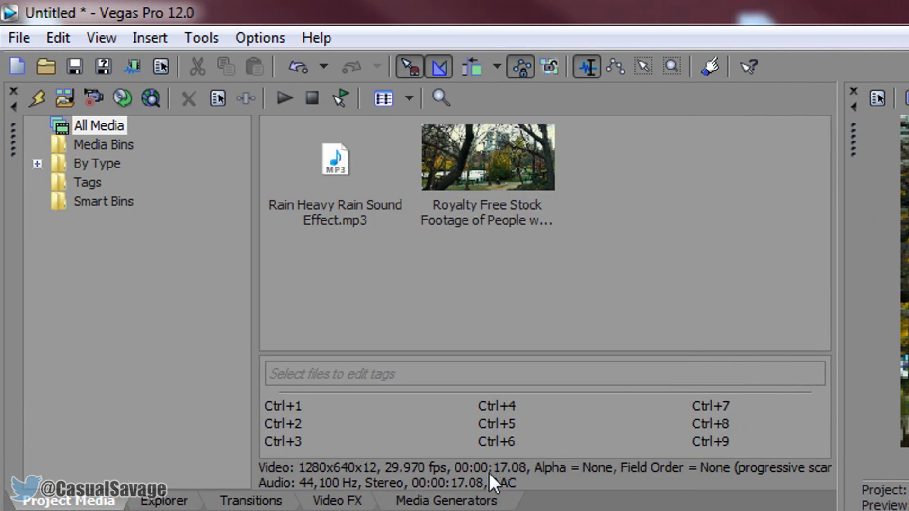
# Step: Show the Noise Texture presets in Media Generators
pyautogui.click(440, 503)
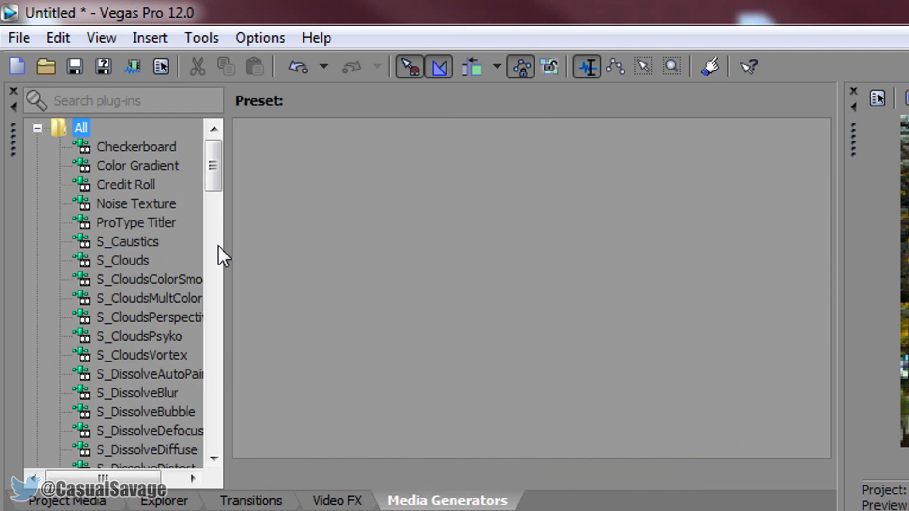
pyautogui.click(151, 204)
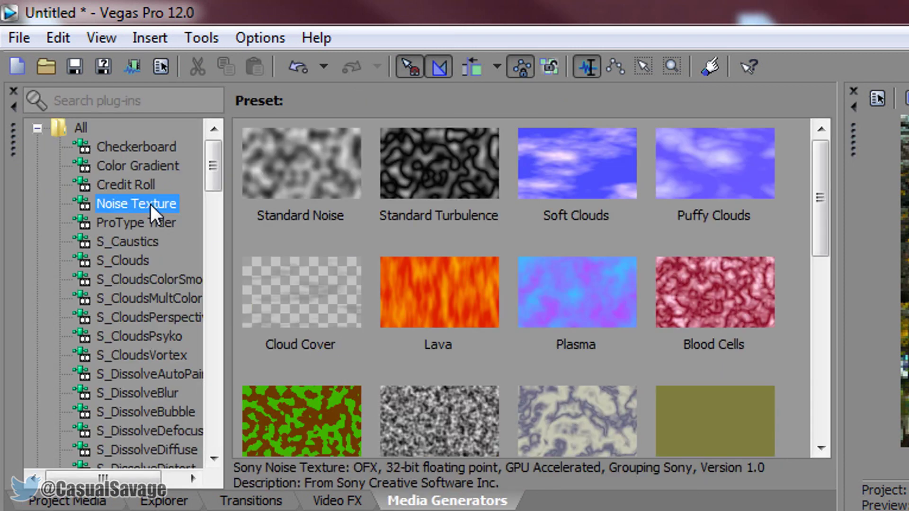
pyautogui.moveTo(821, 197); pyautogui.dragTo(807, 420)
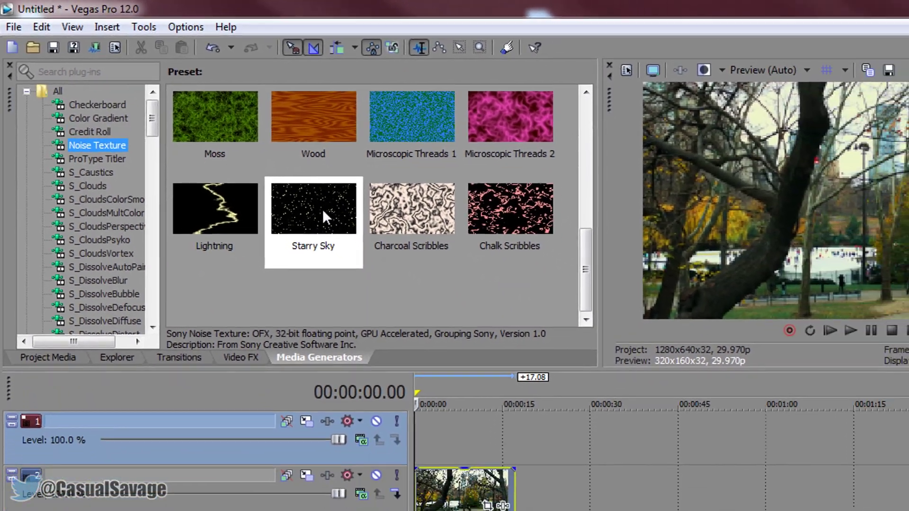
# Step: Add the Starry Sky noise preset to track 1 and extend it to the footage's length
pyautogui.click(434, 279)
pyautogui.moveTo(297, 195); pyautogui.dragTo(375, 407)
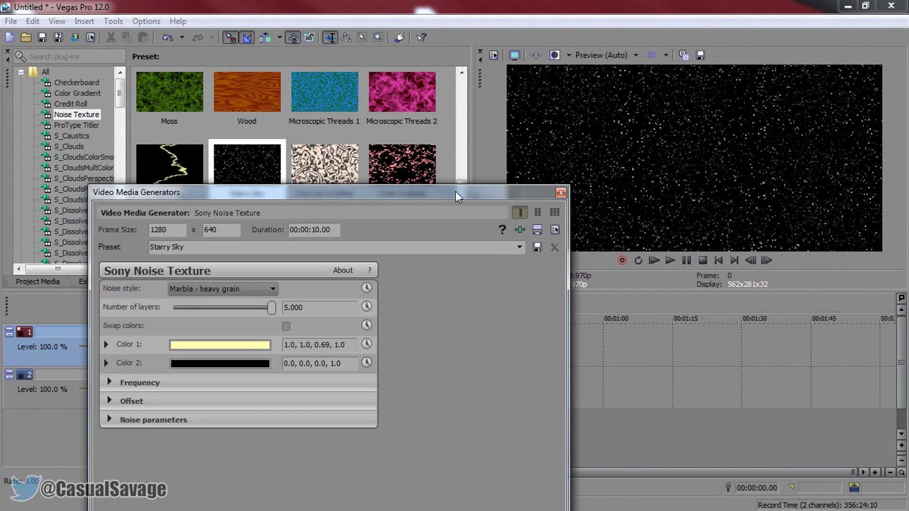
pyautogui.moveTo(456, 191); pyautogui.dragTo(2, 126)
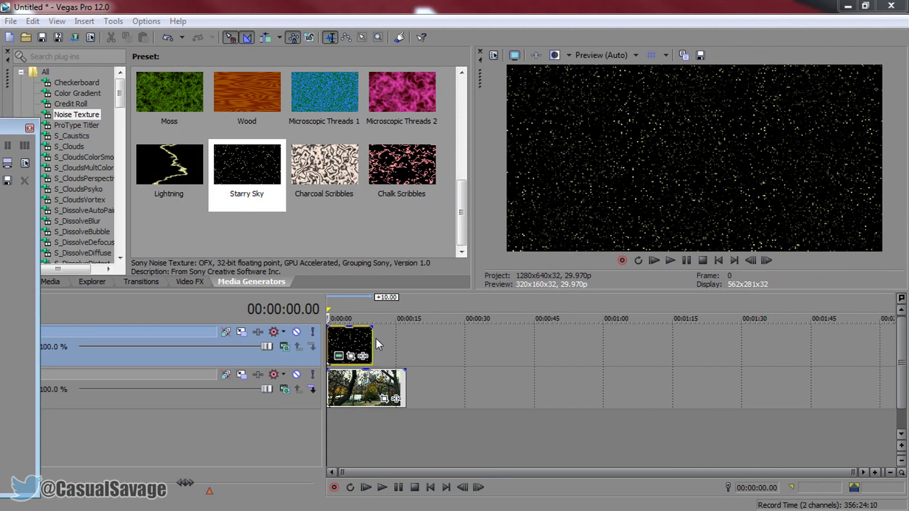
pyautogui.moveTo(373, 345); pyautogui.dragTo(406, 347)
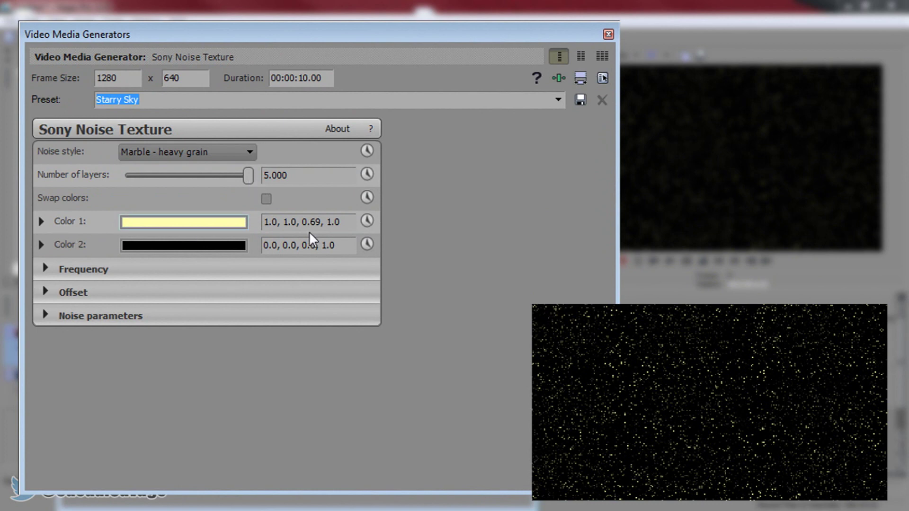
# Step: Make the first noise colour white and the second fully transparent
pyautogui.click(199, 229)
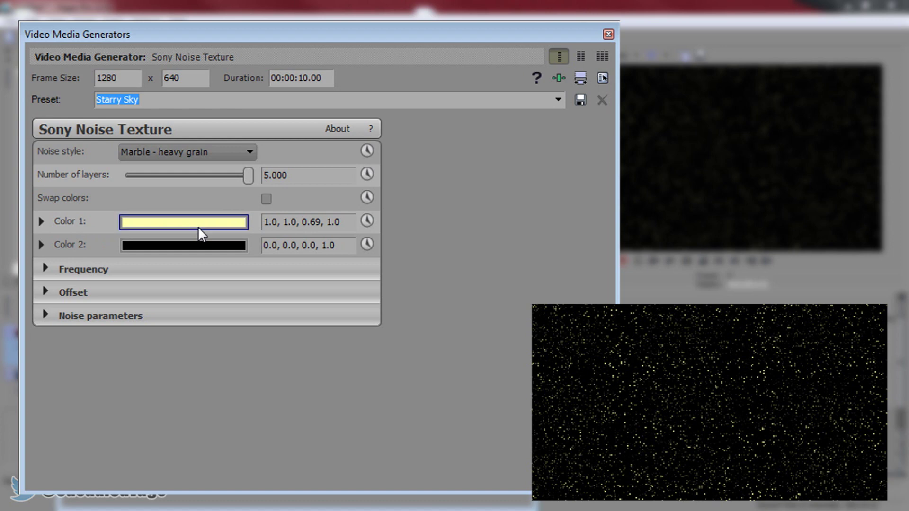
pyautogui.moveTo(198, 310); pyautogui.dragTo(199, 260)
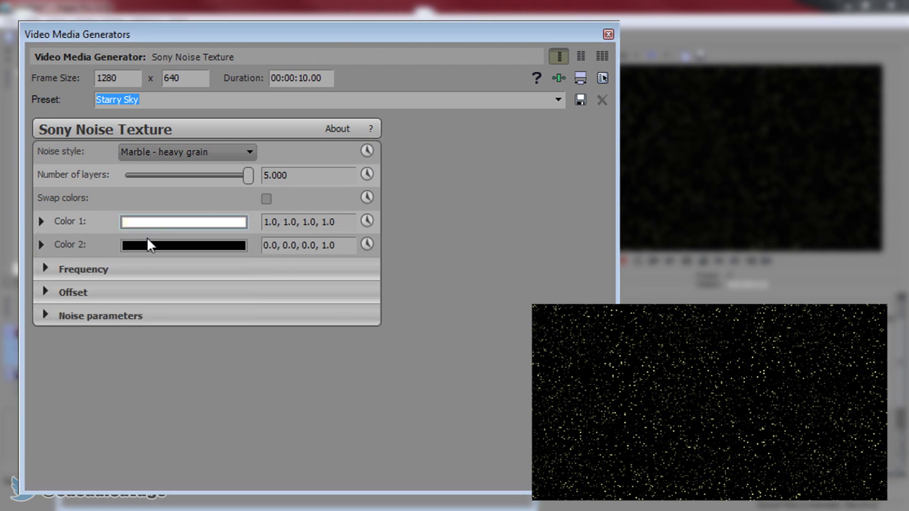
pyautogui.click(163, 247)
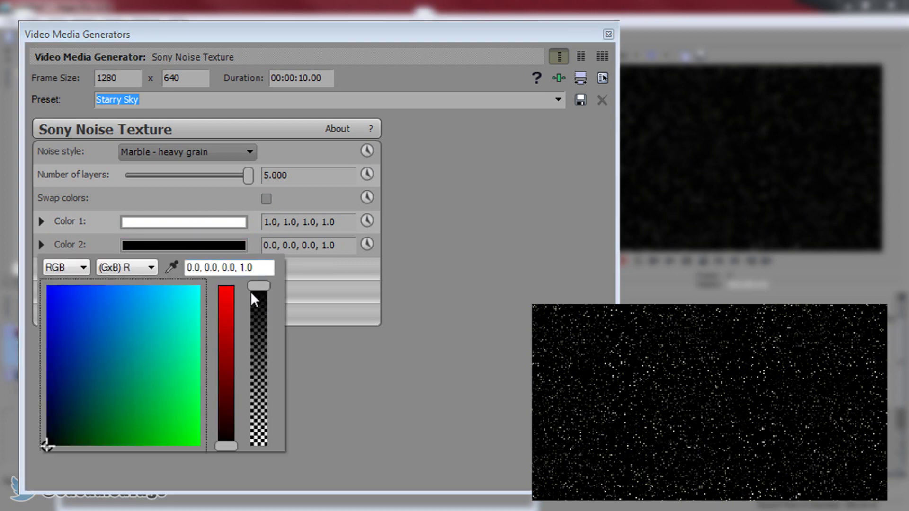
pyautogui.moveTo(263, 288); pyautogui.dragTo(259, 446)
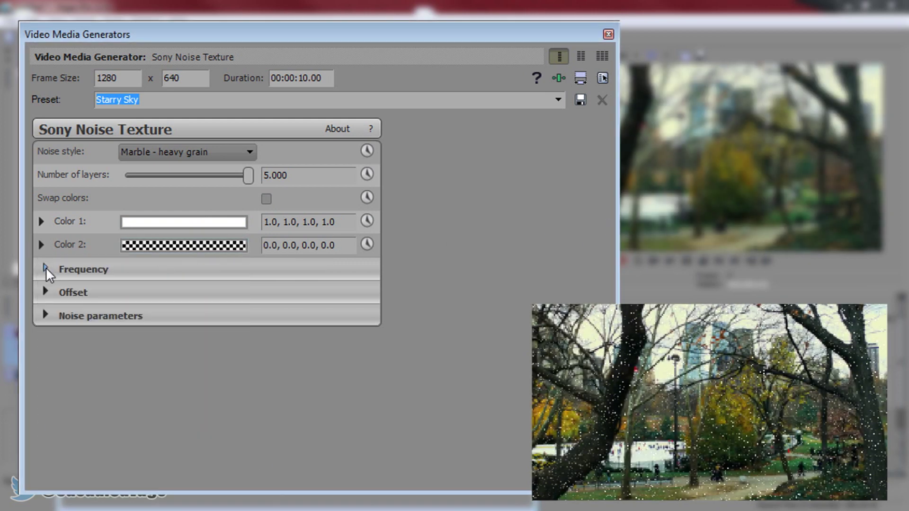
# Step: Set noise frequency to 30 horizontally and 0.001 vertically for vertical streaks
pyautogui.click(45, 268)
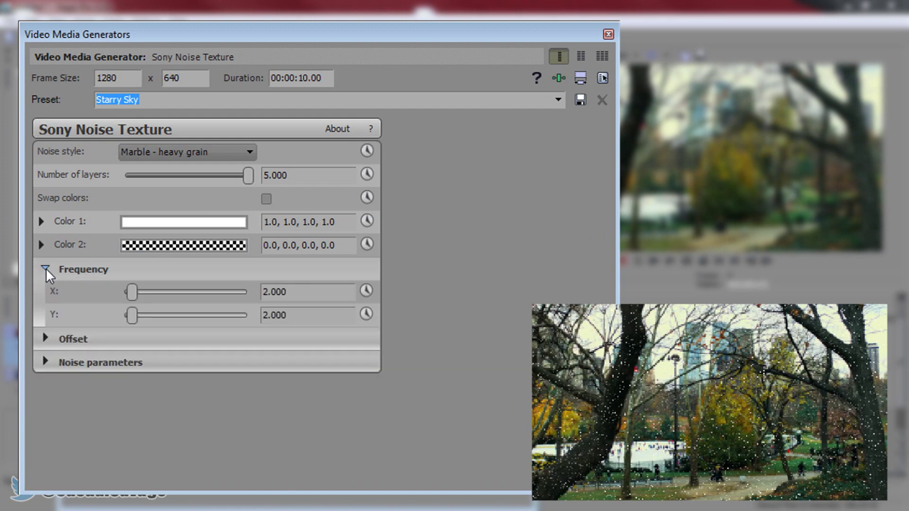
pyautogui.moveTo(129, 294); pyautogui.dragTo(456, 298)
pyautogui.moveTo(129, 316); pyautogui.dragTo(125, 315)
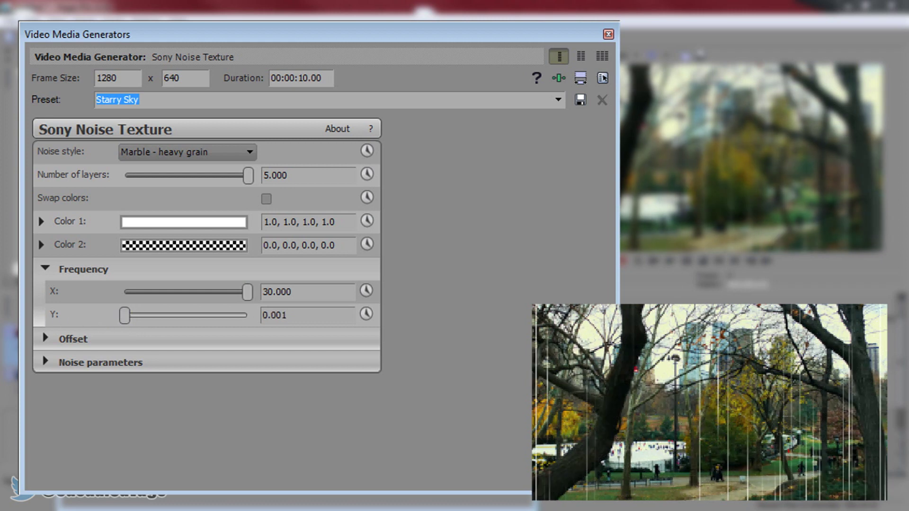
pyautogui.click(45, 269)
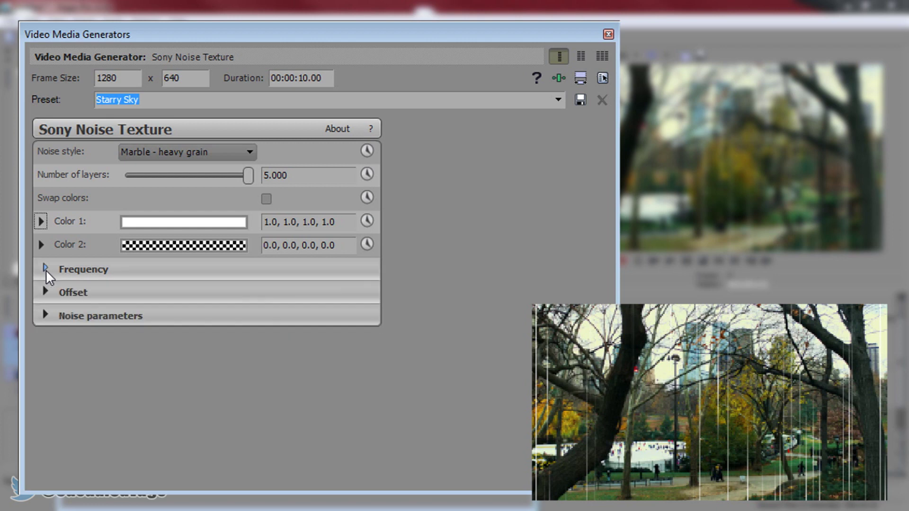
# Step: Set the noise X and Y offsets to 5.000 and review the Noise parameters
pyautogui.click(46, 293)
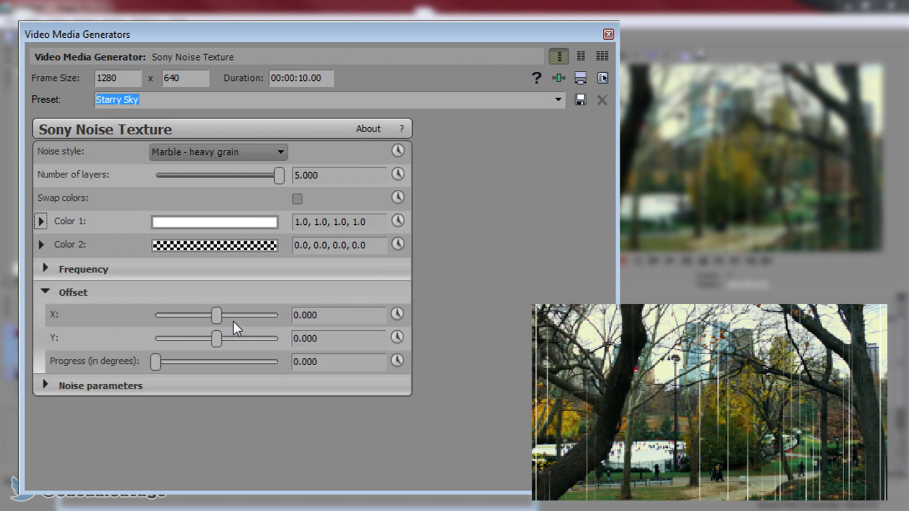
pyautogui.moveTo(218, 321); pyautogui.dragTo(279, 316)
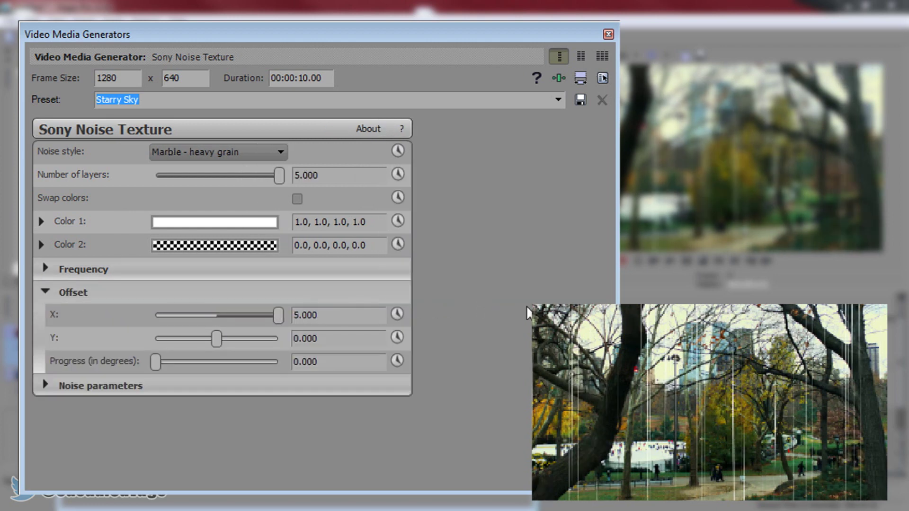
pyautogui.moveTo(217, 338); pyautogui.dragTo(470, 340)
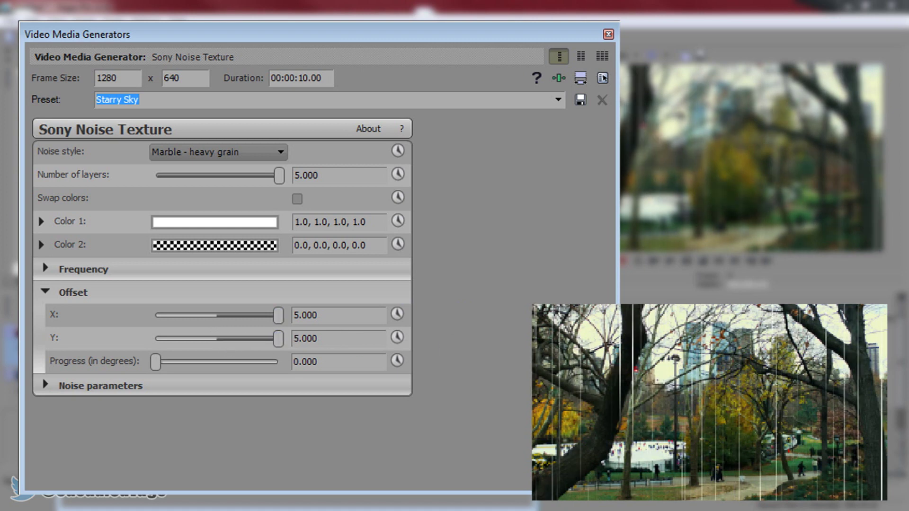
pyautogui.click(49, 386)
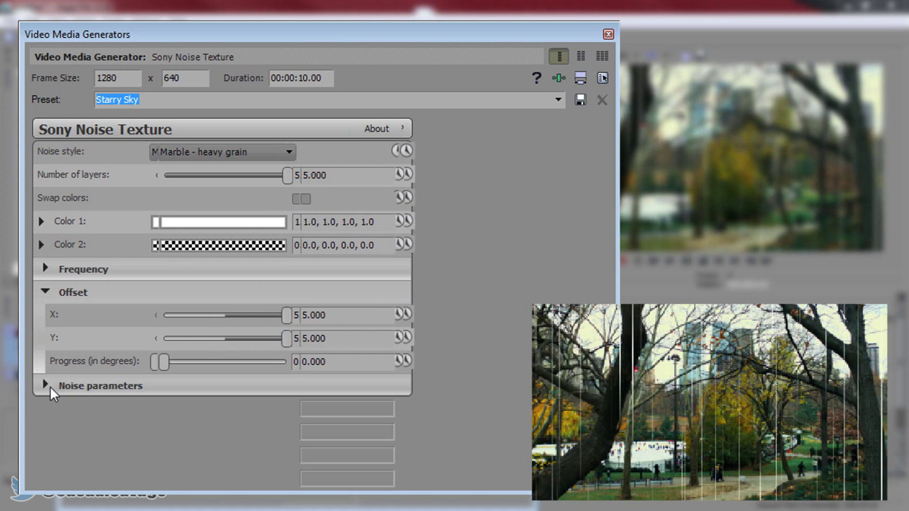
pyautogui.scroll(-1, 193, 461)
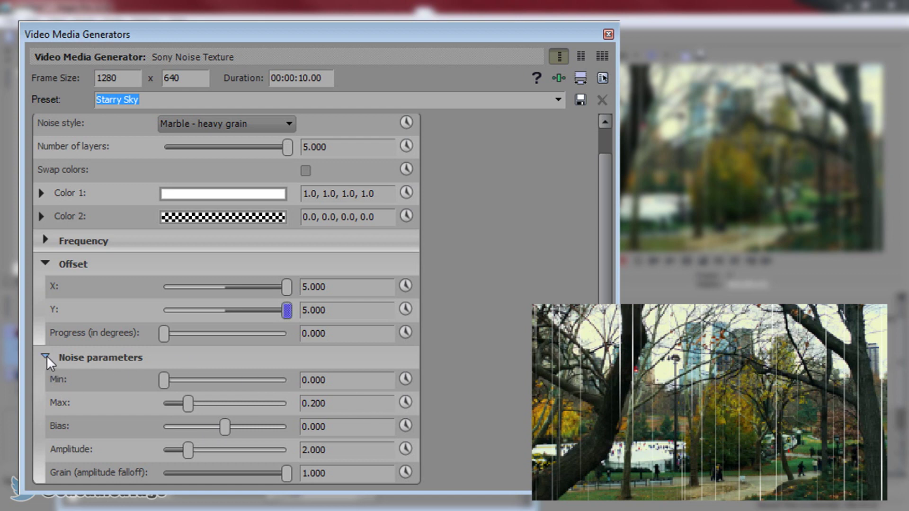
pyautogui.click(47, 358)
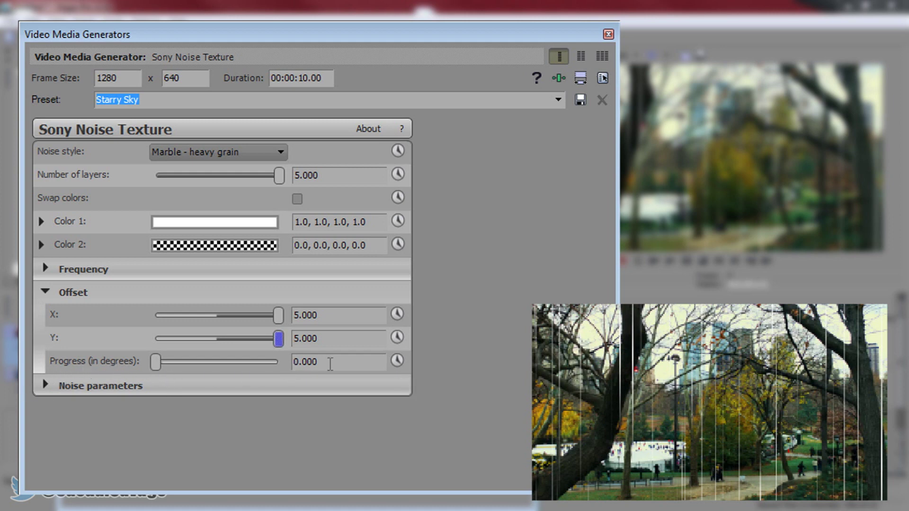
# Step: Keyframe the noise Progress to rise from 0.000 to 0.340 at 00:00:10.00
pyautogui.click(397, 361)
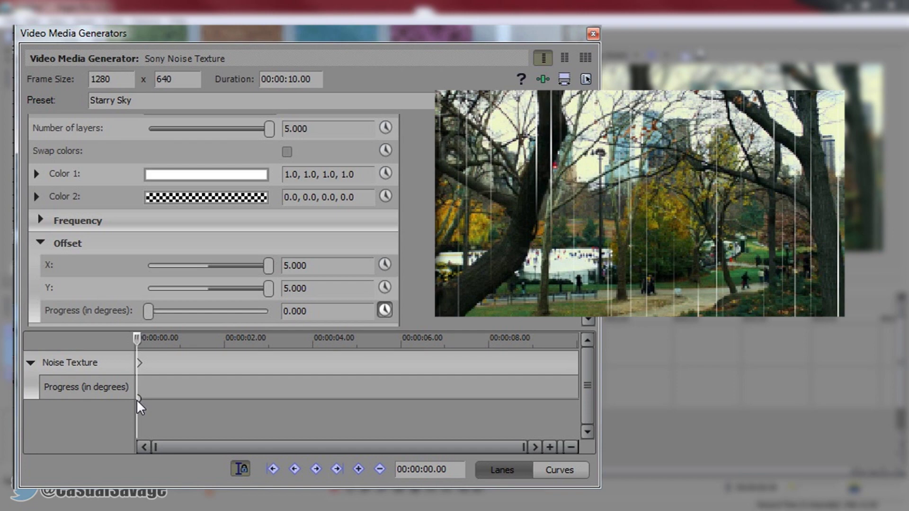
pyautogui.click(567, 362)
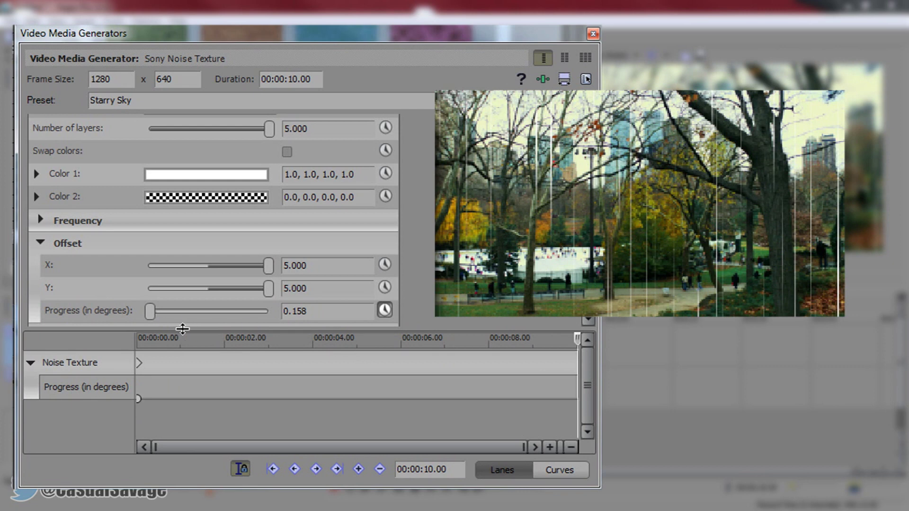
pyautogui.moveTo(152, 312); pyautogui.dragTo(155, 311)
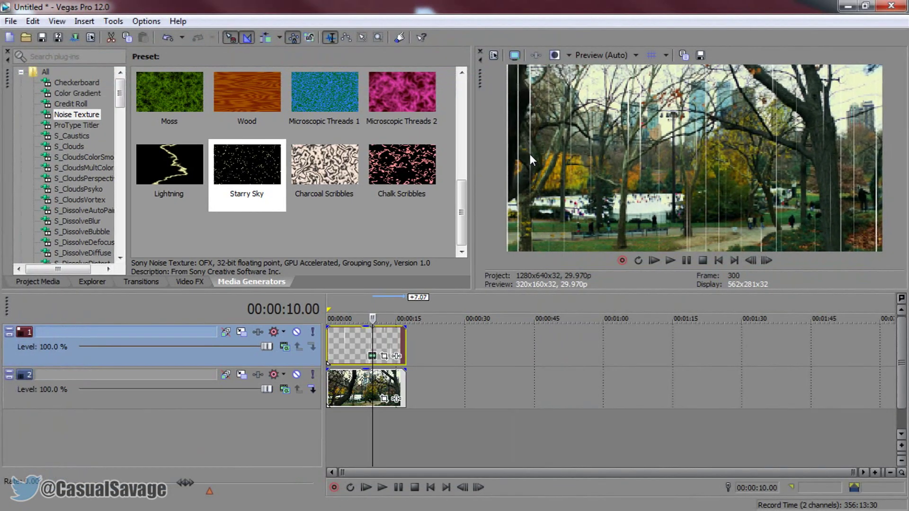
# Step: Play the rain-overlaid footage, stop, and return the cursor to 00:00:00.00
pyautogui.click(670, 261)
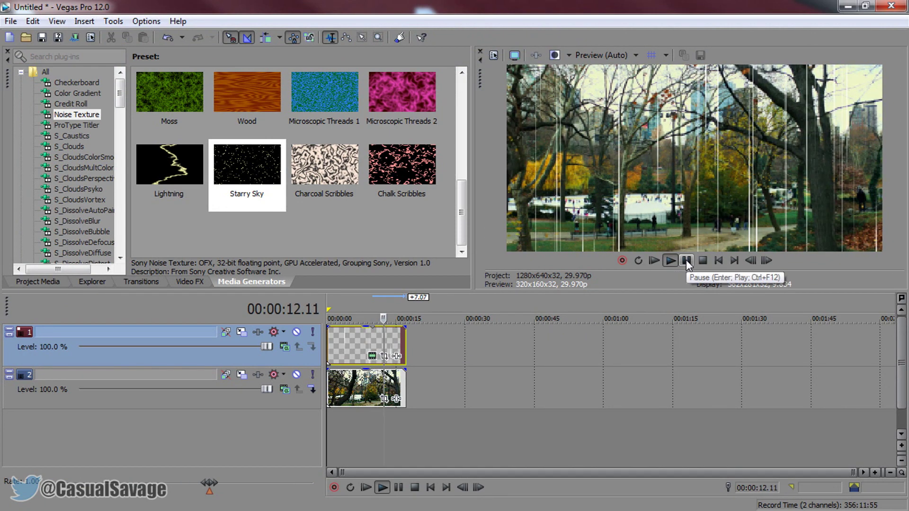
pyautogui.click(686, 260)
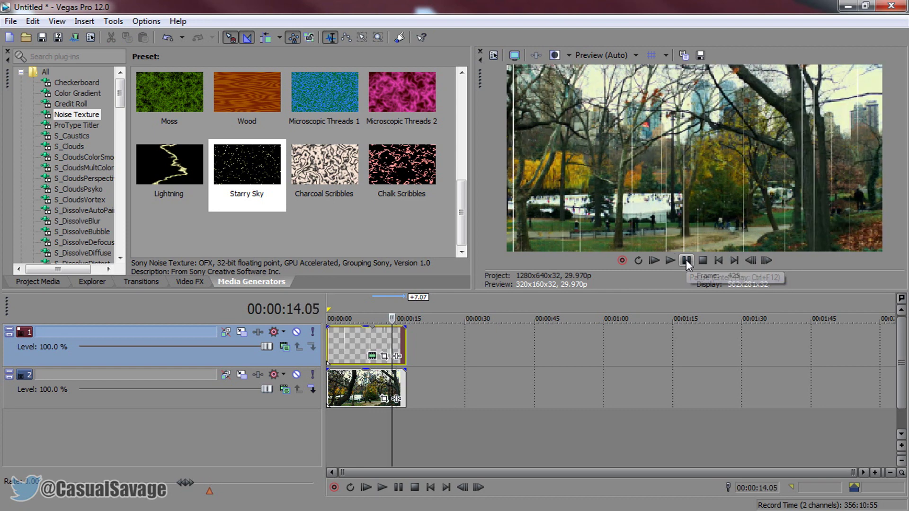
pyautogui.click(334, 354)
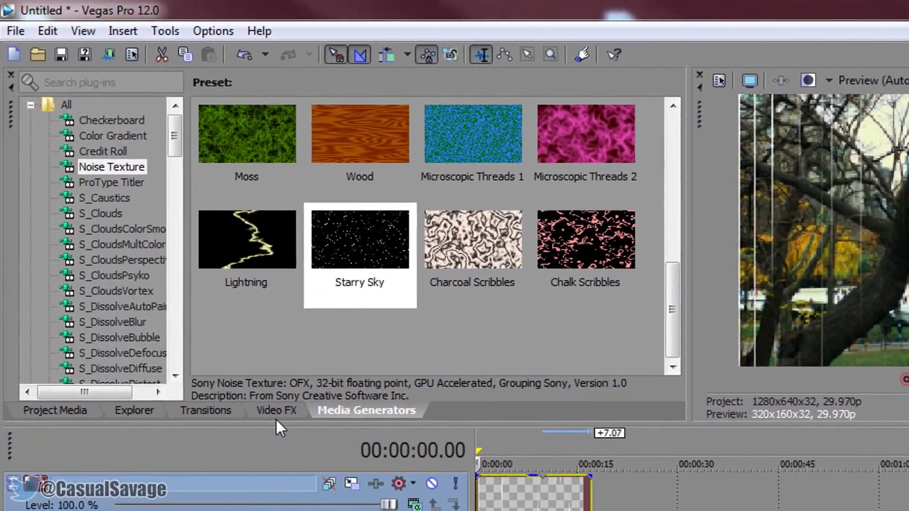
# Step: Apply the default Color Corrector to the park clip and shift Low, Mid and High toward blue
pyautogui.click(190, 283)
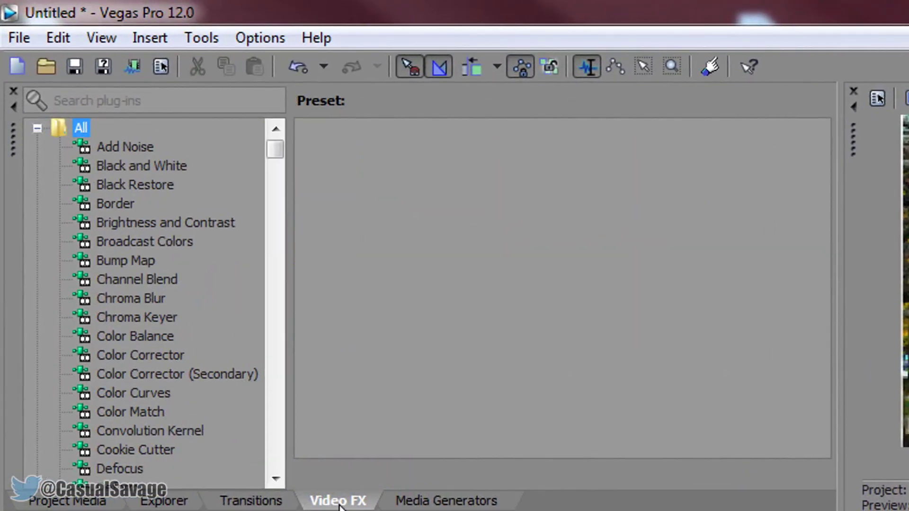
pyautogui.click(147, 353)
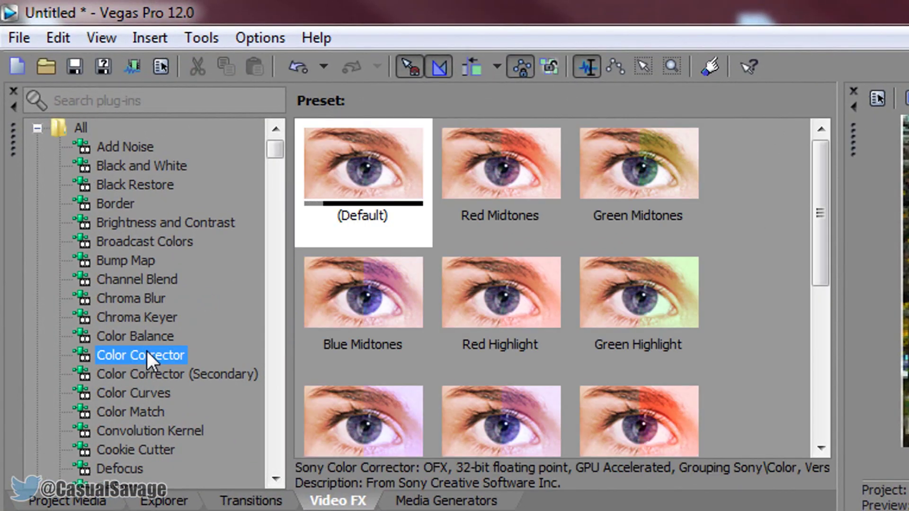
pyautogui.moveTo(375, 161); pyautogui.dragTo(356, 398)
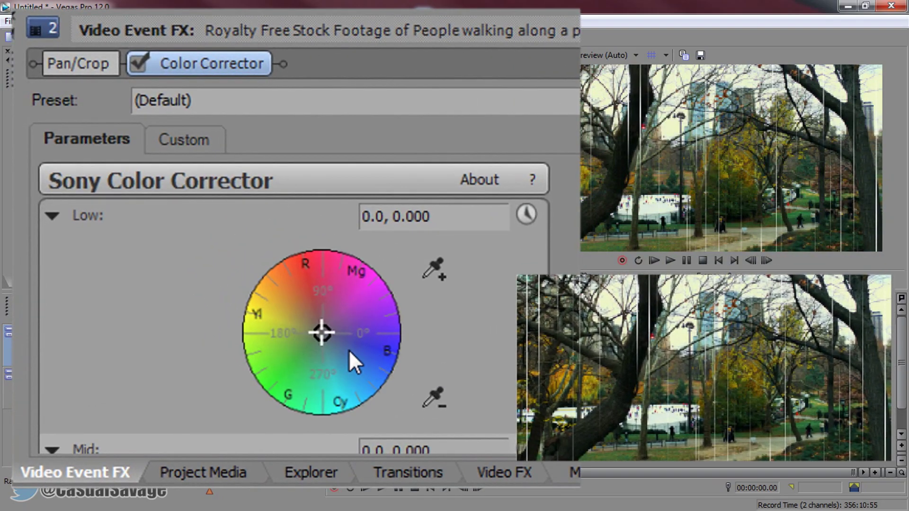
pyautogui.click(288, 305)
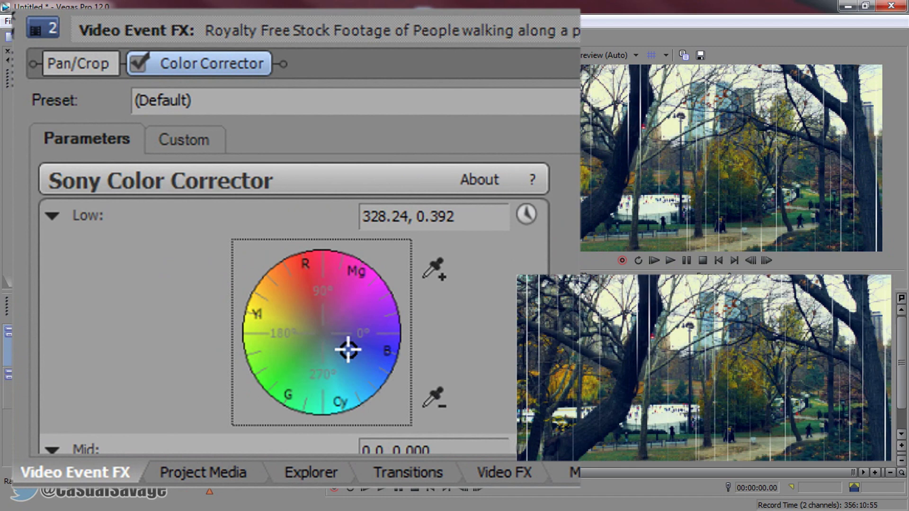
pyautogui.scroll(-5, 294, 303)
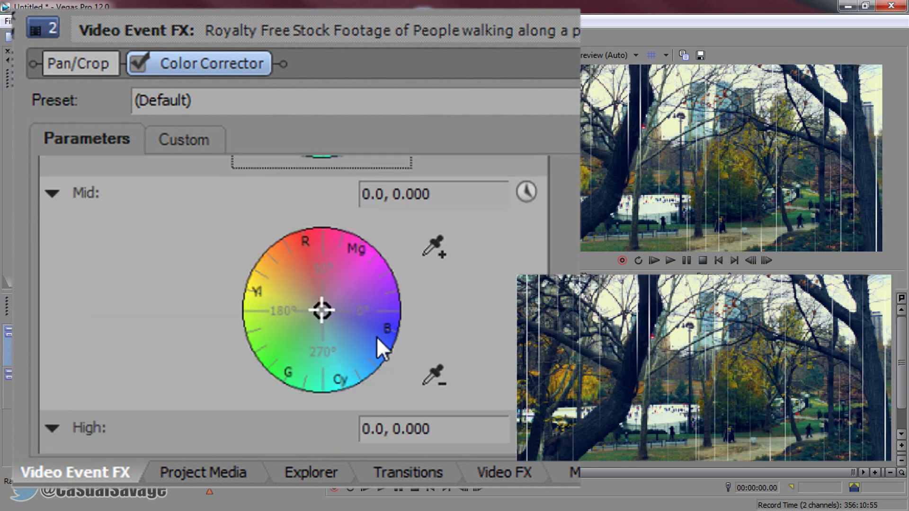
pyautogui.moveTo(351, 334); pyautogui.dragTo(342, 331)
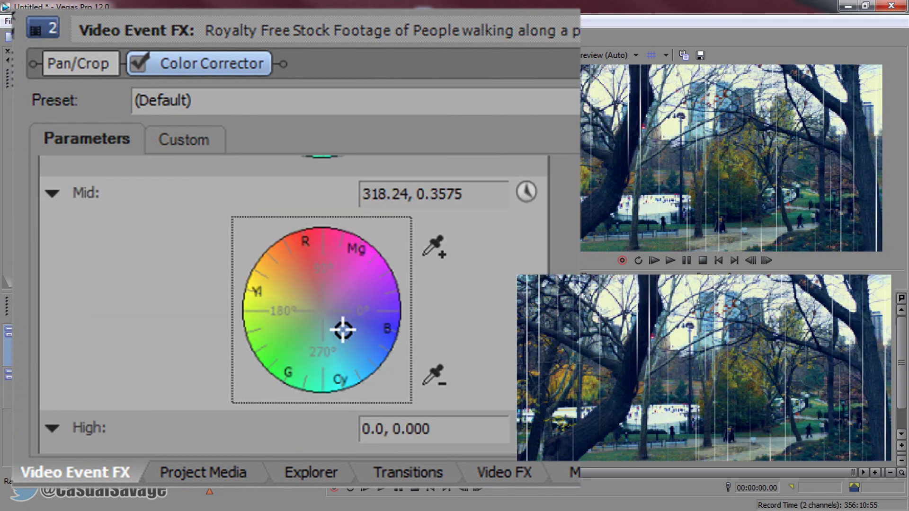
pyautogui.scroll(-5, 342, 330)
pyautogui.click(348, 284)
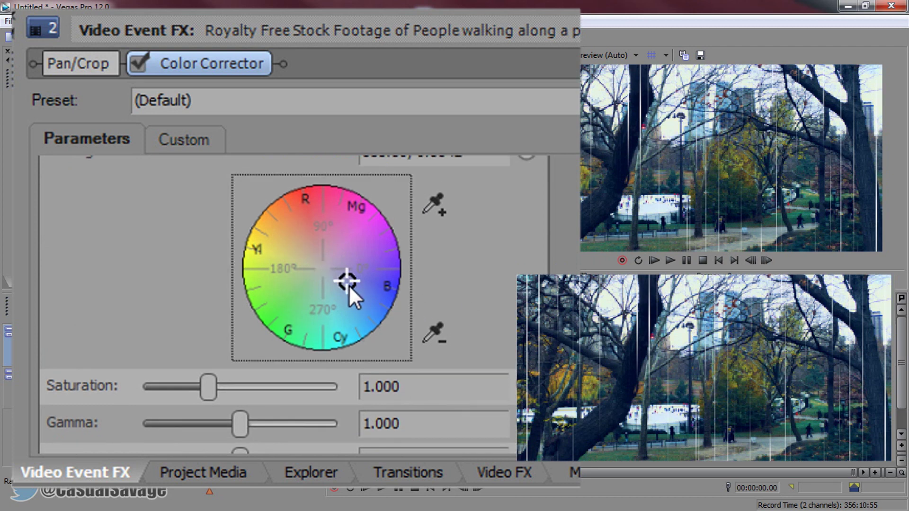
pyautogui.moveTo(344, 289); pyautogui.dragTo(329, 296)
# Step: Set Saturation to 0.490 and Offset to -36.286, and lower the rain overlay's opacity to 62%
pyautogui.moveTo(203, 384); pyautogui.dragTo(171, 392)
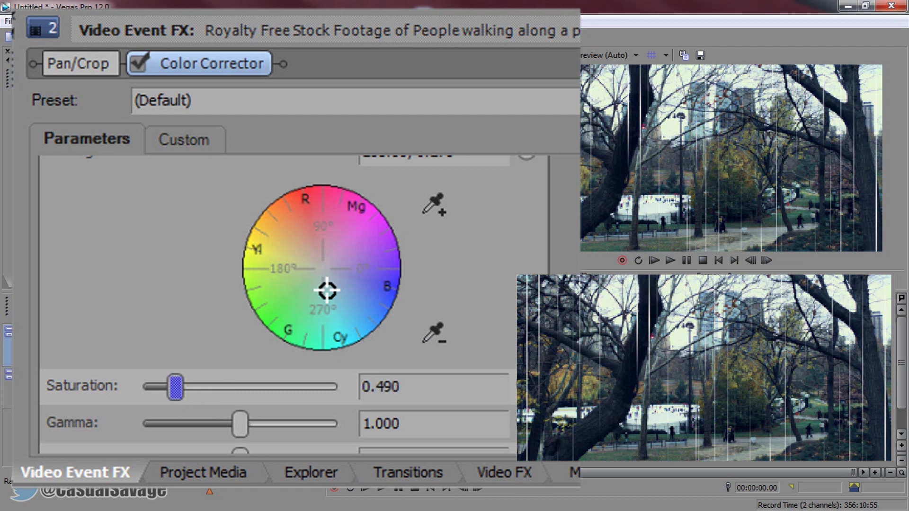
pyautogui.scroll(-2, 293, 303)
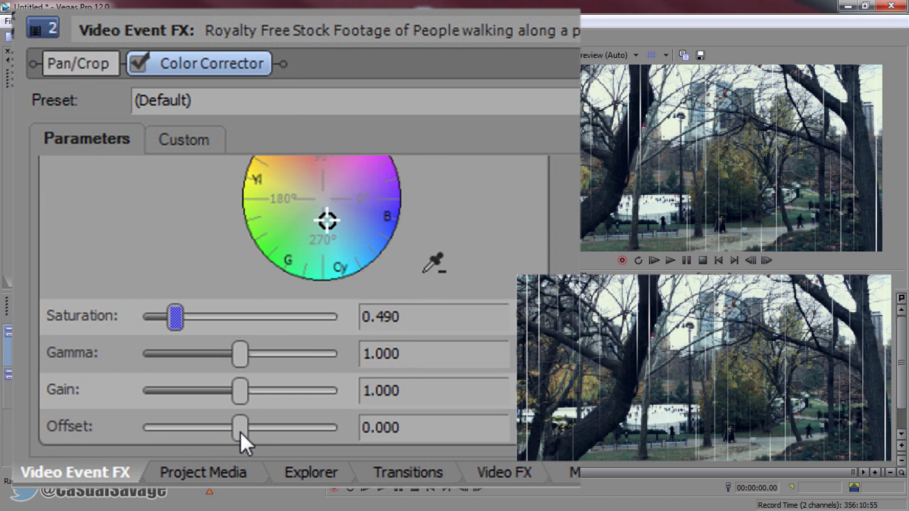
pyautogui.moveTo(240, 431)
pyautogui.mouseDown()
pyautogui.moveTo(254, 430)
pyautogui.moveTo(226, 432)
pyautogui.mouseUp()
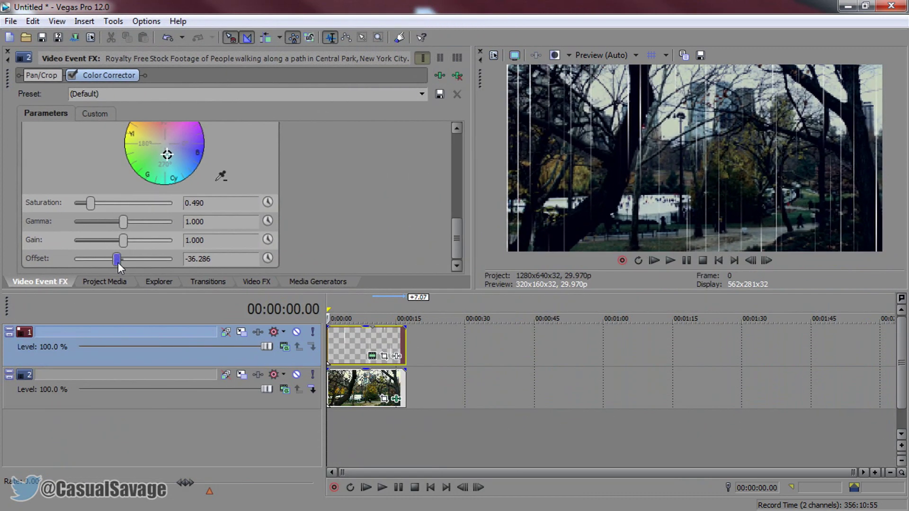
pyautogui.moveTo(365, 329); pyautogui.dragTo(363, 353)
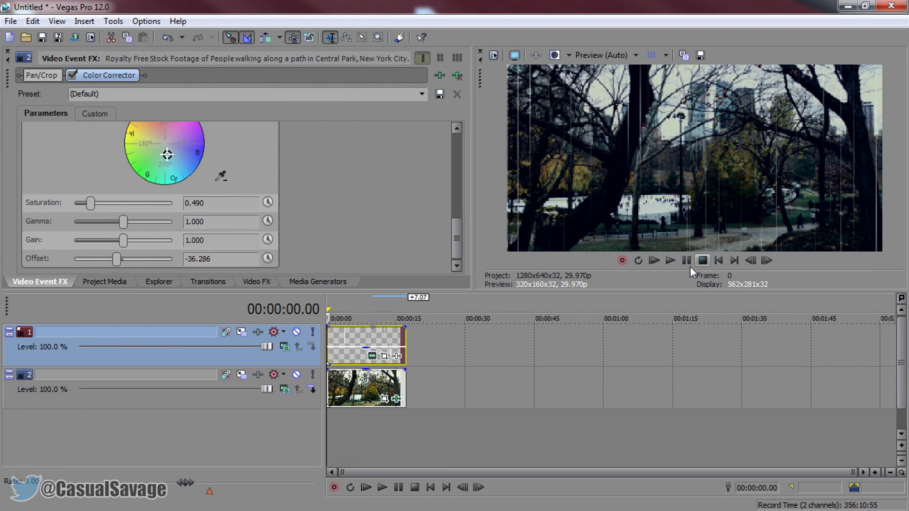
# Step: Preview the edit from the start, pause, and park the playhead near the beginning
pyautogui.click(662, 264)
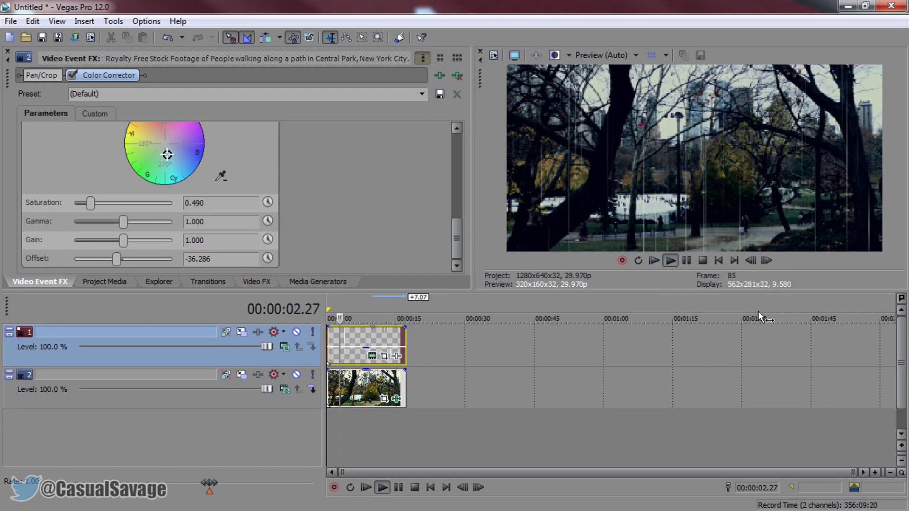
pyautogui.click(686, 260)
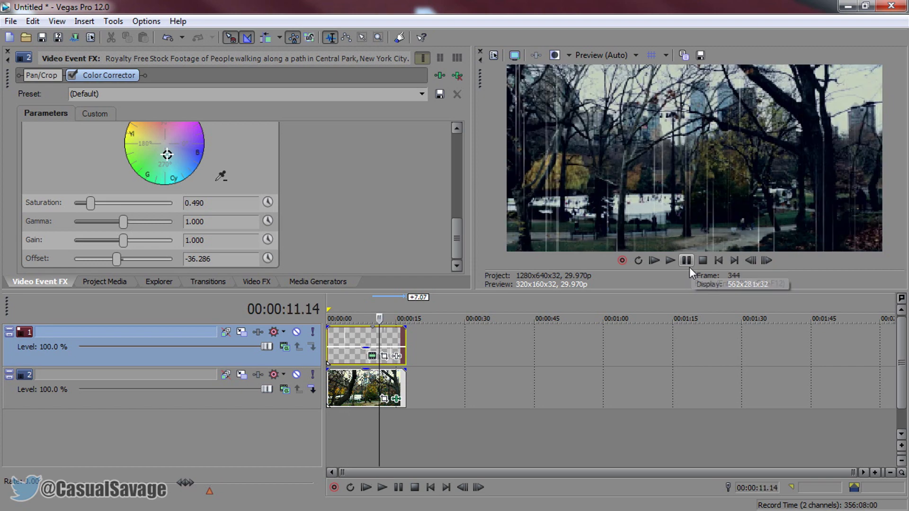
pyautogui.click(331, 356)
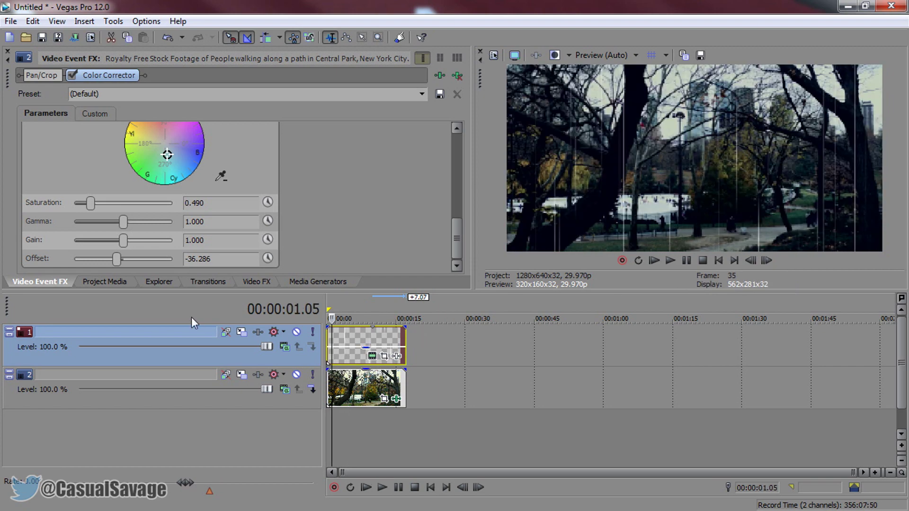
# Step: Put the rain MP3 on a new audio track and trim it to end with the video
pyautogui.click(113, 285)
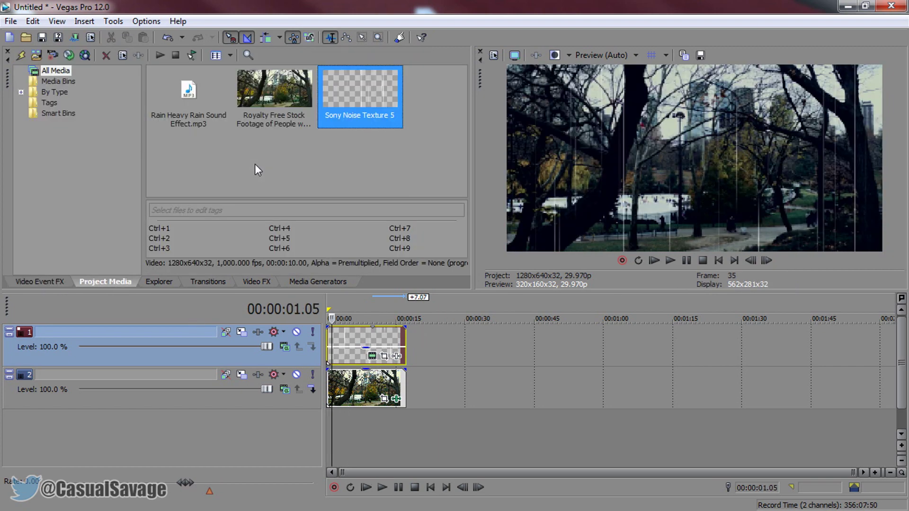
pyautogui.moveTo(185, 110)
pyautogui.mouseDown()
pyautogui.moveTo(415, 399)
pyautogui.moveTo(312, 440)
pyautogui.moveTo(332, 435)
pyautogui.mouseUp()
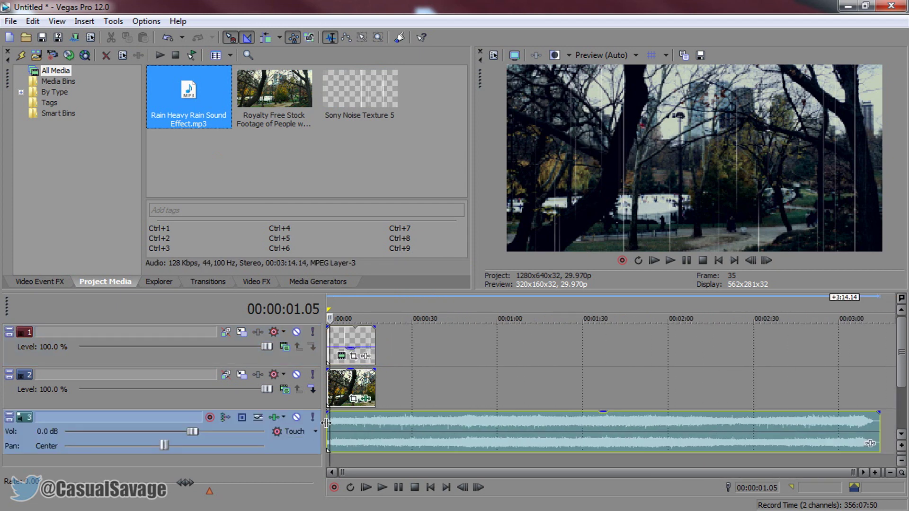
pyautogui.scroll(5, 334, 448)
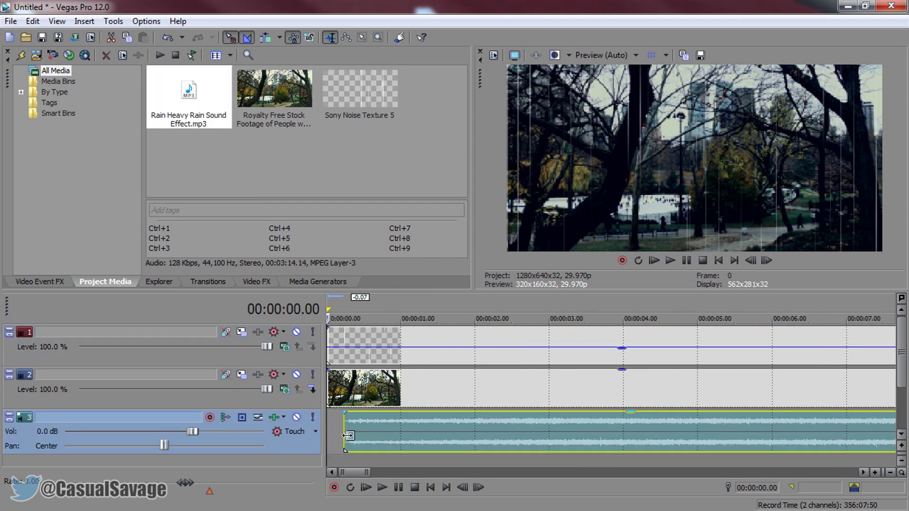
pyautogui.scroll(-4, 469, 448)
pyautogui.scroll(-3, 470, 449)
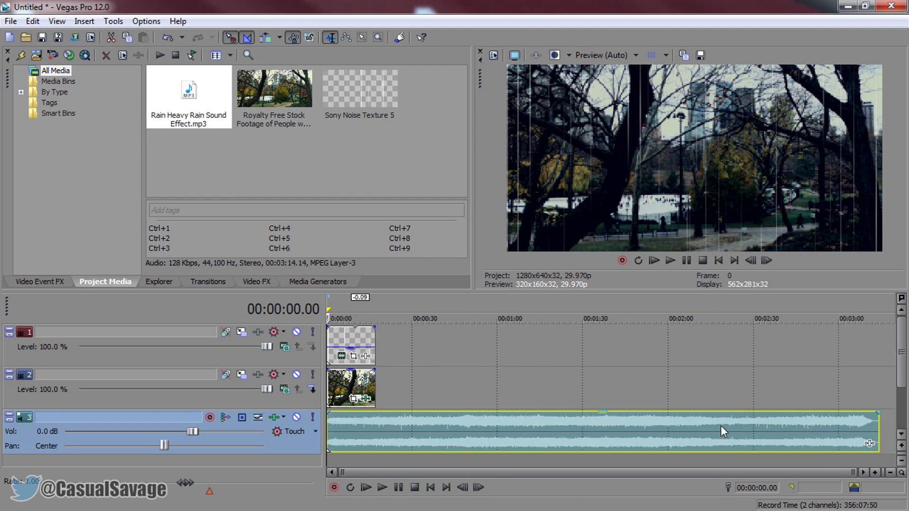
pyautogui.moveTo(881, 429); pyautogui.dragTo(375, 433)
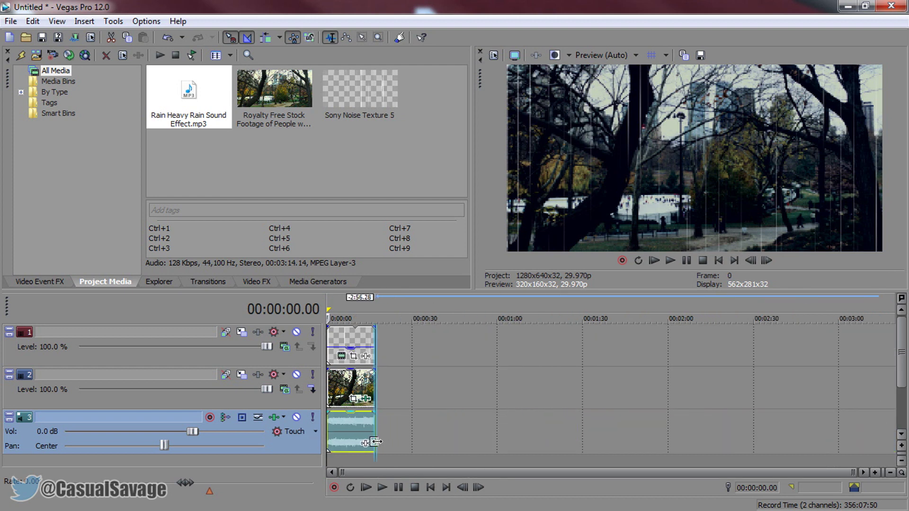